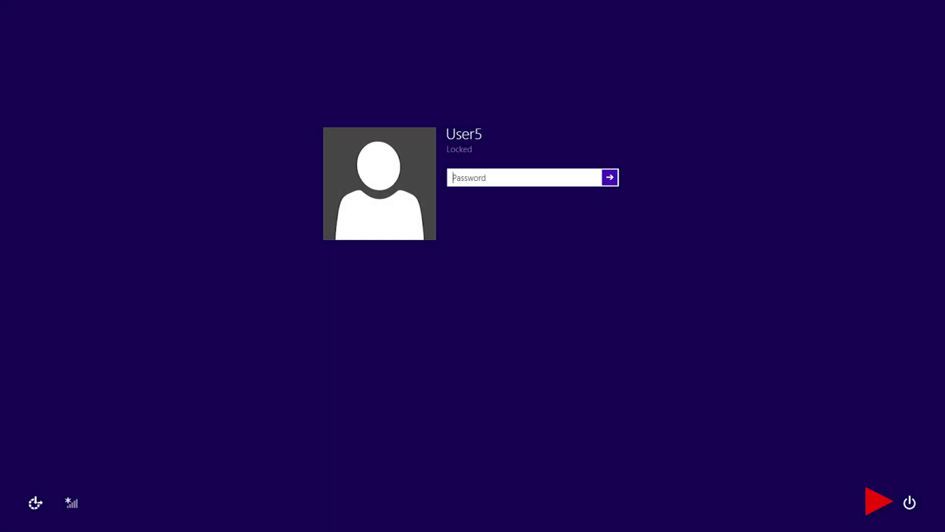
Use the sign-in screen's power menu to restart into the recovery options.
click(910, 502)
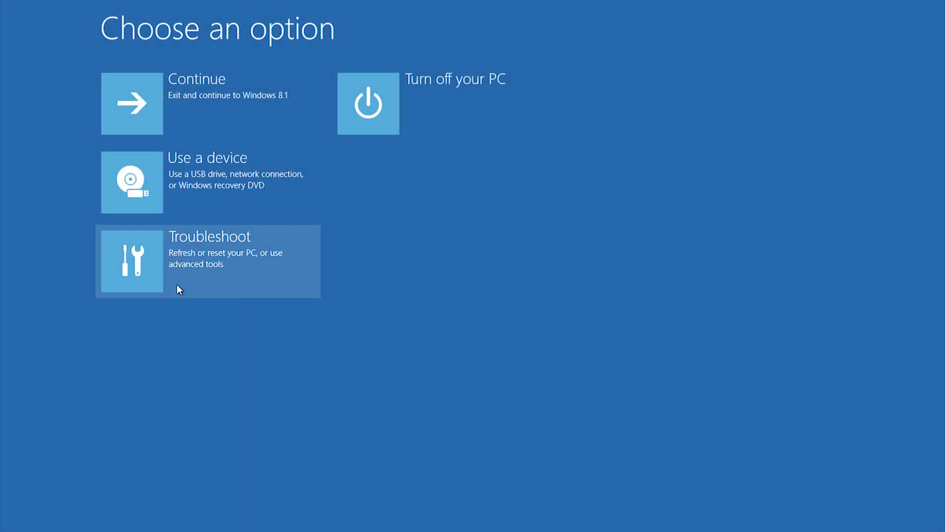
Go through Troubleshoot and Advanced options to the UEFI Firmware Settings page.
click(177, 285)
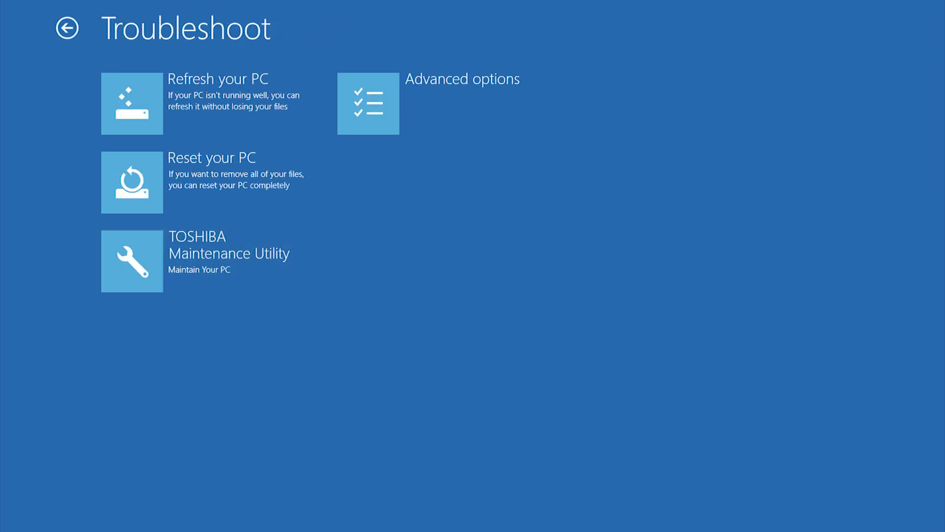
click(452, 111)
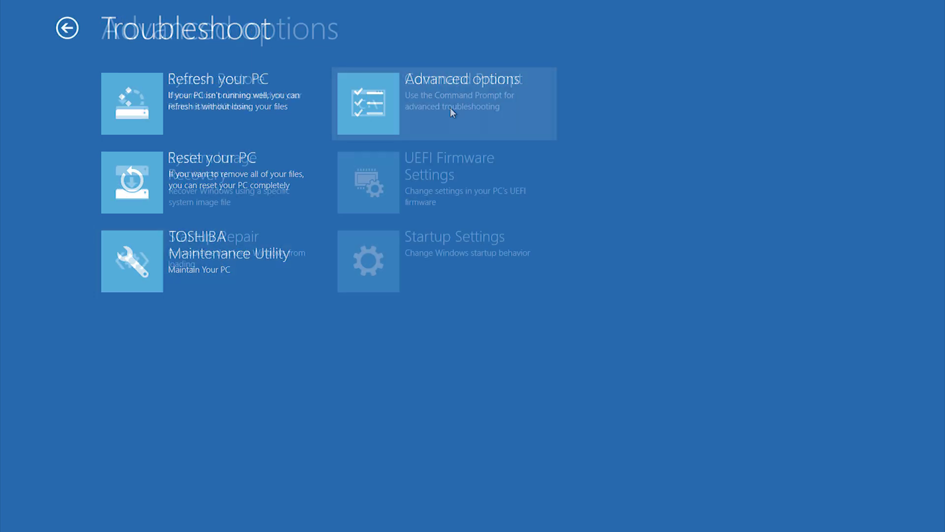
click(505, 165)
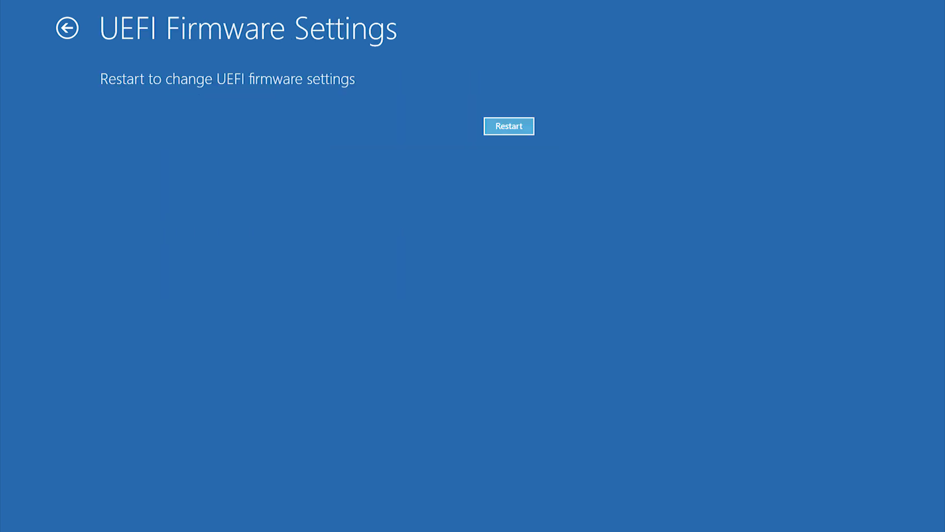